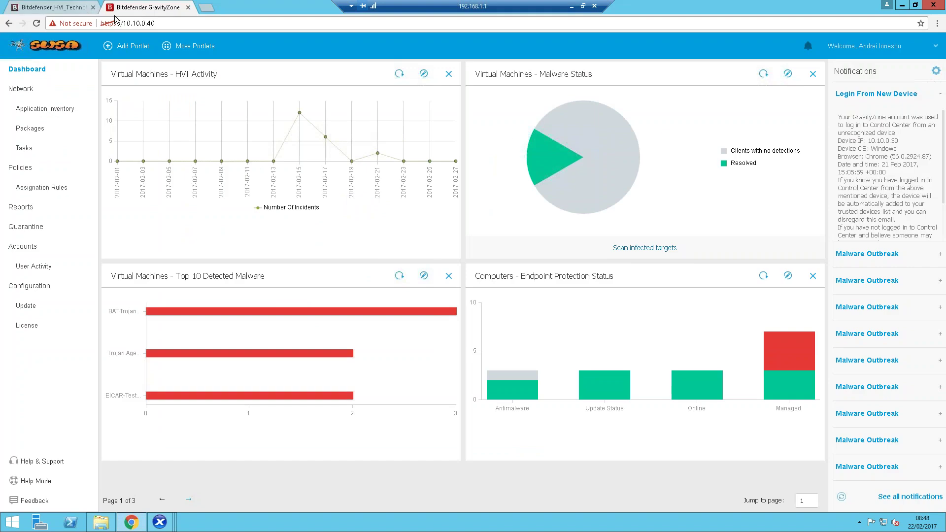
Step: Refresh the Virtual Machines - HVI Activity chart and open its detailed report from the 2017-02-21 data point
{"action": "left_click", "coordinate": [399, 74]}
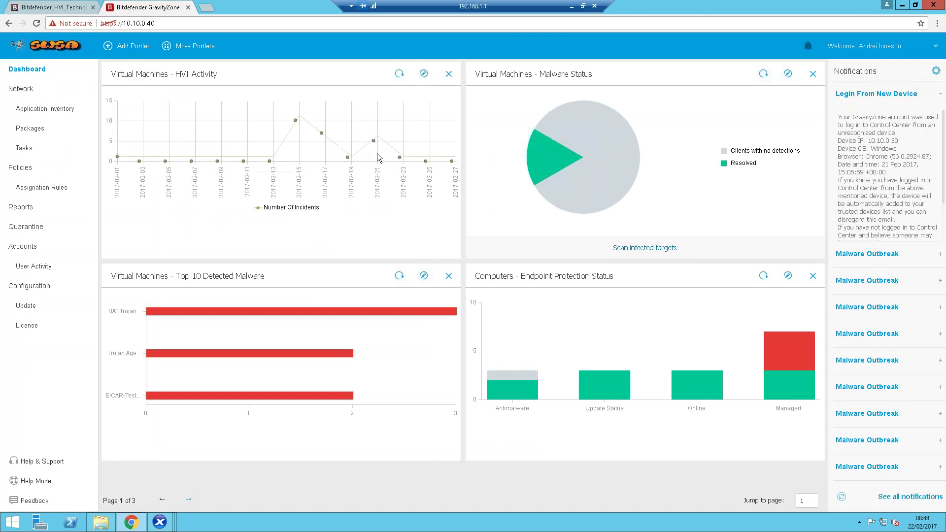
{"action": "mouse_move", "coordinate": [378, 140]}
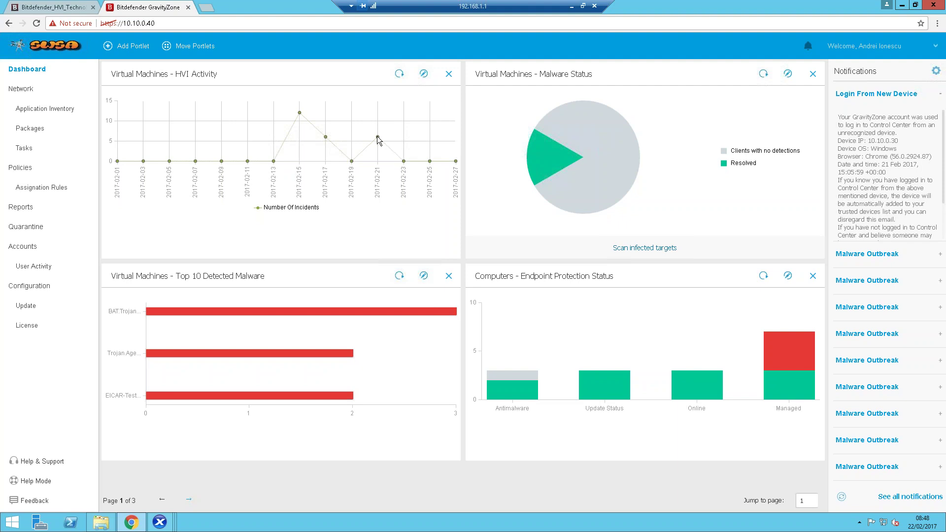
{"action": "left_click", "coordinate": [378, 138]}
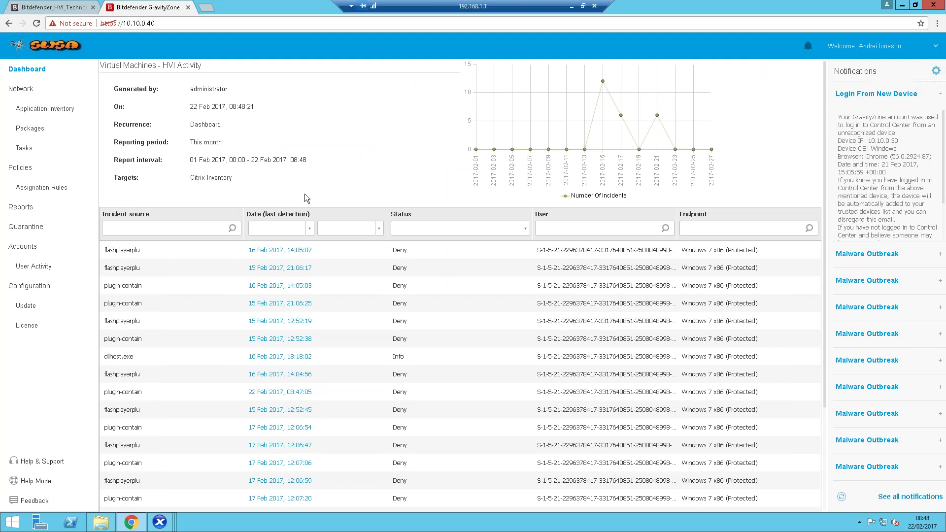
Step: Sort the incidents by last detection, newest first, and examine the details of the plugin-contain incident from 22 Feb 2017, 08:47:08
{"action": "left_click", "coordinate": [273, 214]}
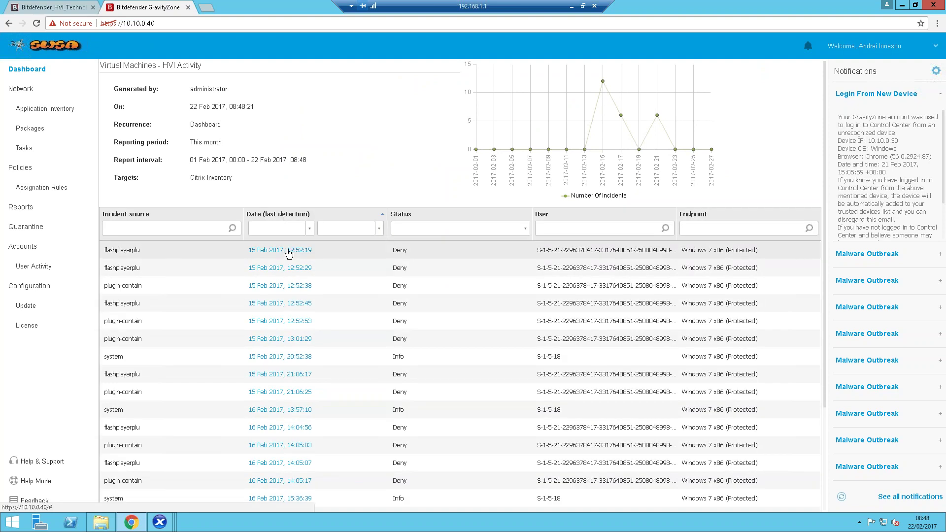
{"action": "left_click", "coordinate": [288, 215]}
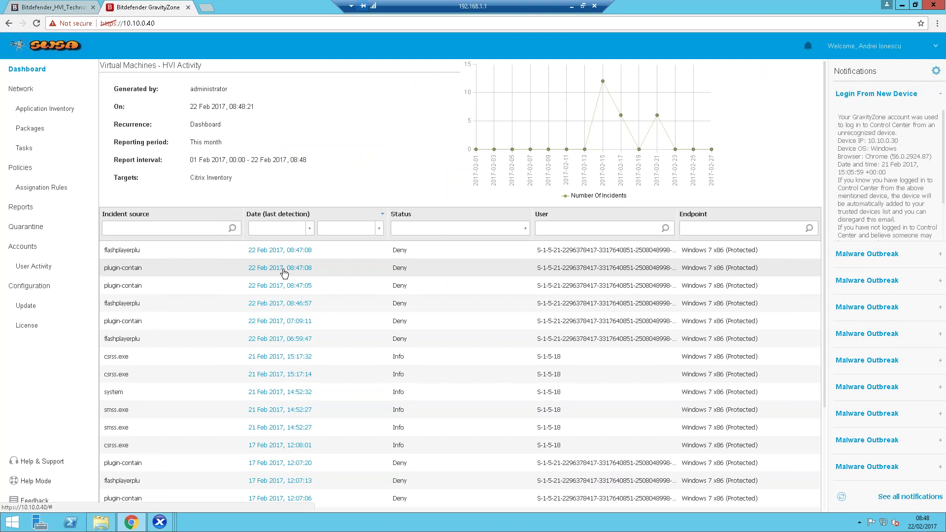
{"action": "left_click", "coordinate": [276, 268]}
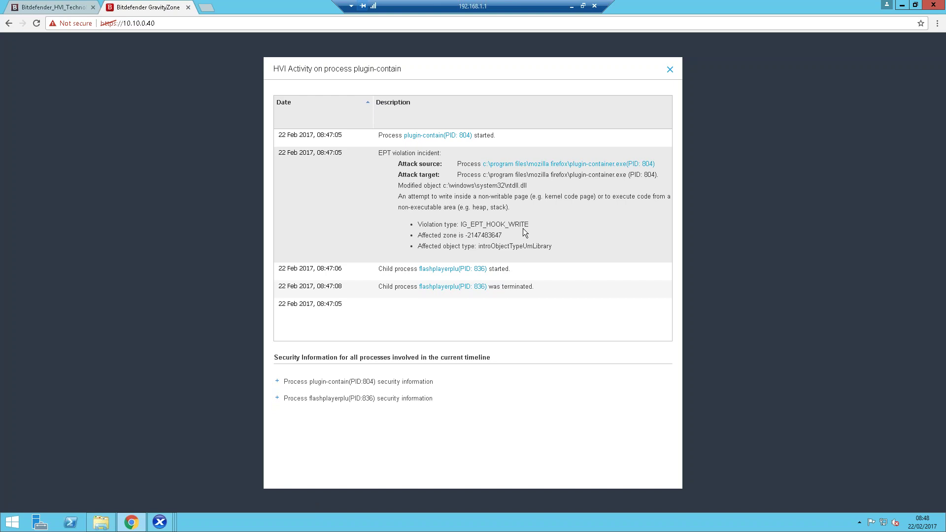
{"action": "left_click", "coordinate": [671, 72]}
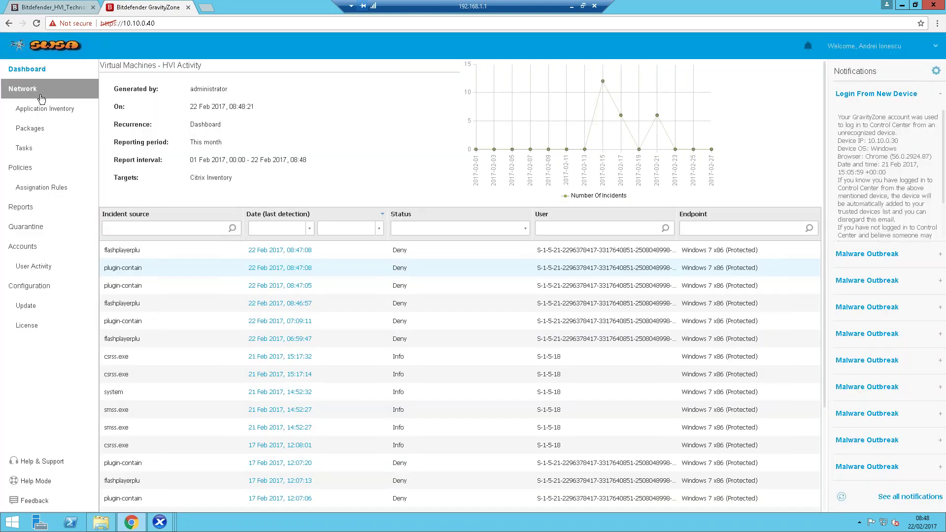
Step: Show the virtual machines of the xenserver-skylake host under Citrix XenServer 7.0 in the network's Citrix Inventory
{"action": "left_click", "coordinate": [42, 98]}
{"action": "left_click", "coordinate": [157, 138]}
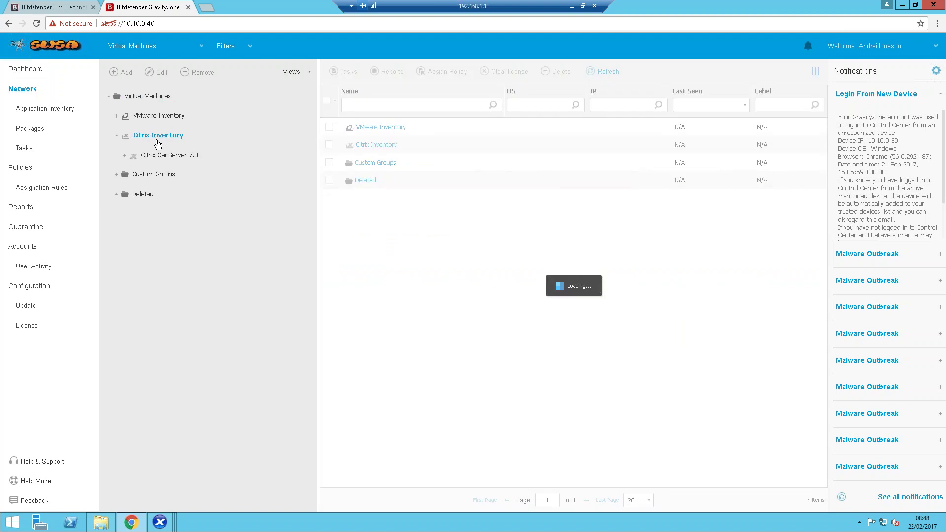
{"action": "left_click", "coordinate": [168, 154]}
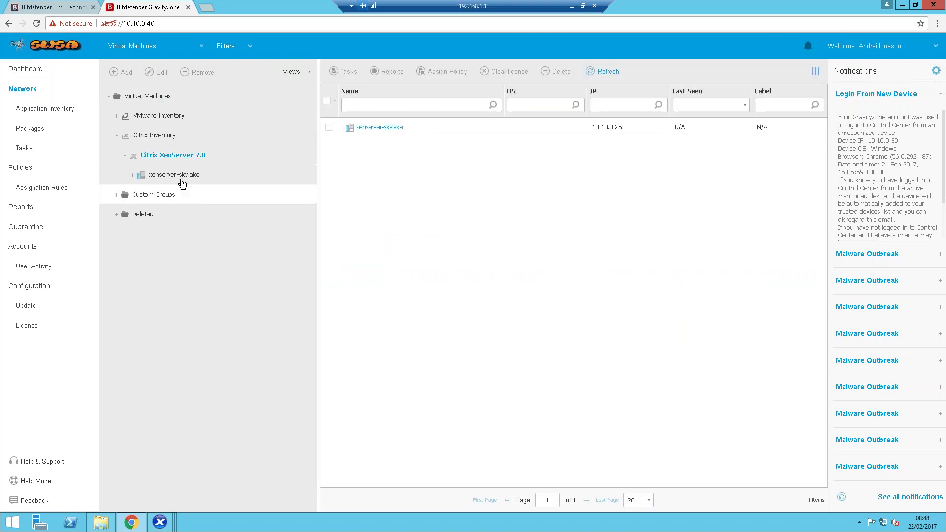
{"action": "left_click", "coordinate": [182, 180]}
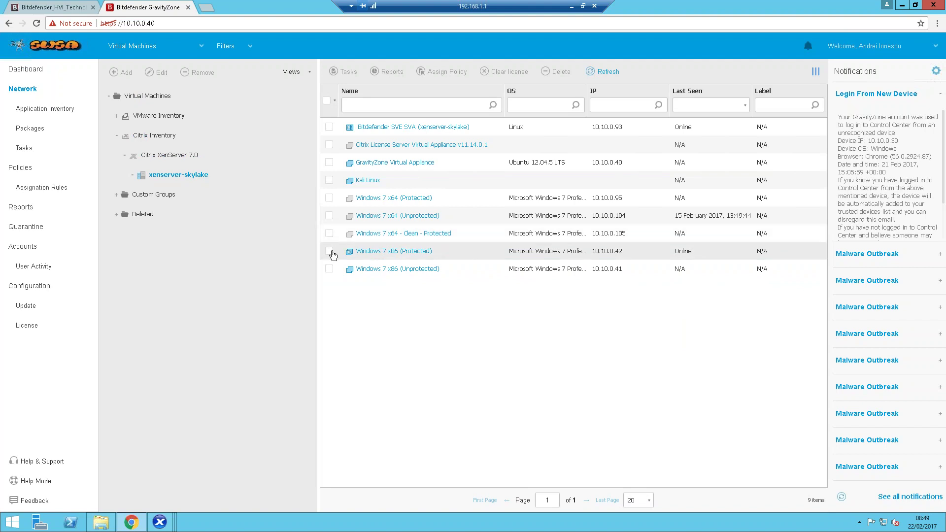
Step: Open the information of the Windows 7 x86 (Protected) virtual machine and examine its HVI protection status and today's HVI activity
{"action": "left_click", "coordinate": [329, 269]}
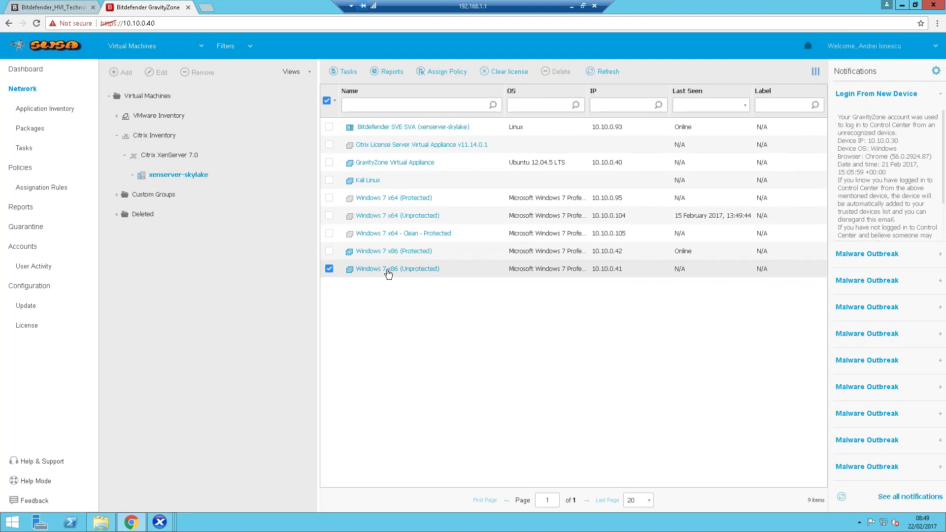
{"action": "left_click", "coordinate": [329, 268]}
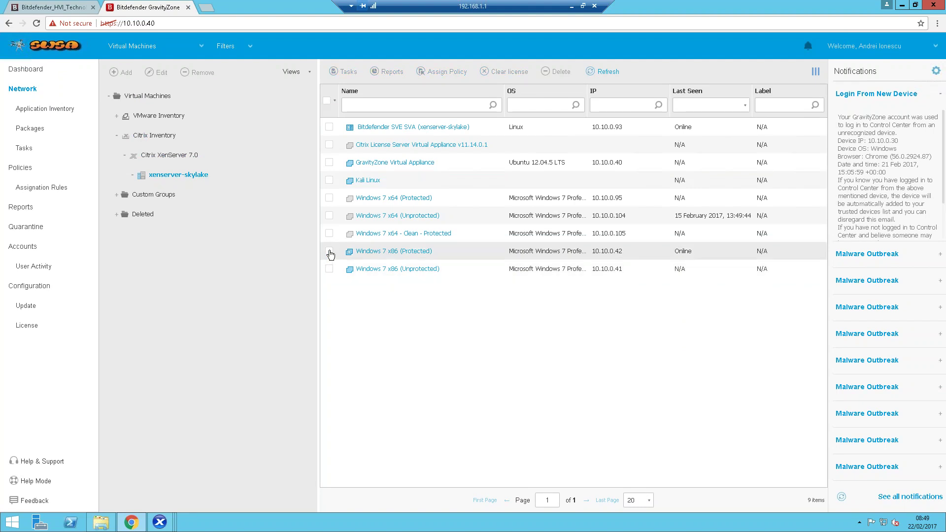
{"action": "left_click", "coordinate": [329, 252]}
{"action": "left_click", "coordinate": [374, 252]}
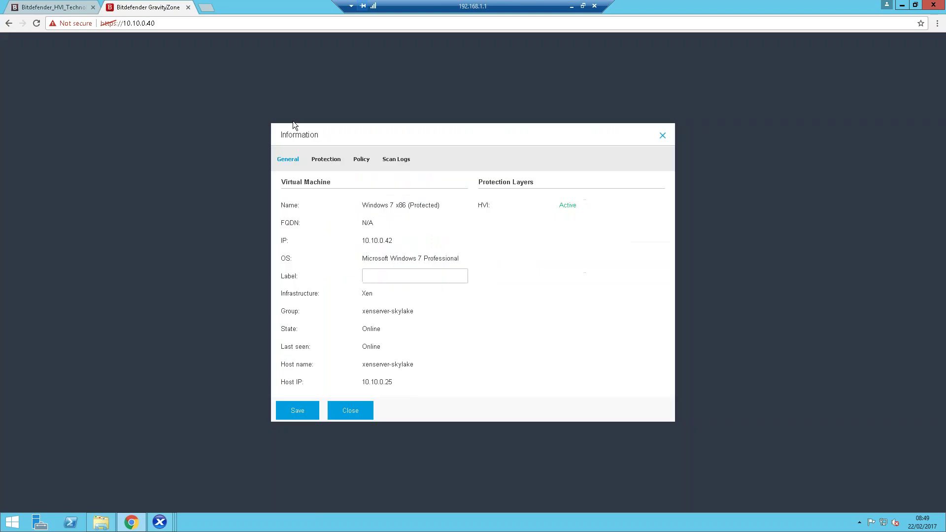
{"action": "left_click", "coordinate": [326, 161]}
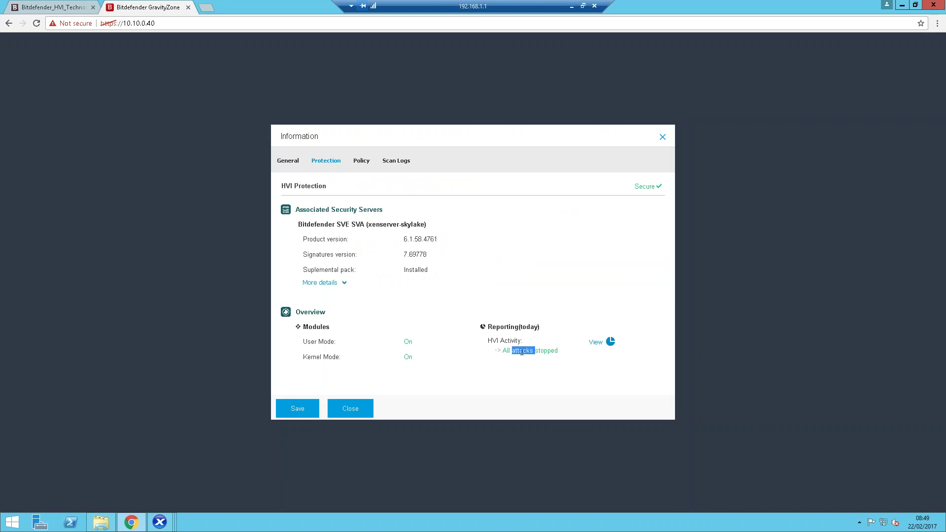
{"action": "left_click_drag", "start_coordinate": [559, 351], "coordinate": [498, 355]}
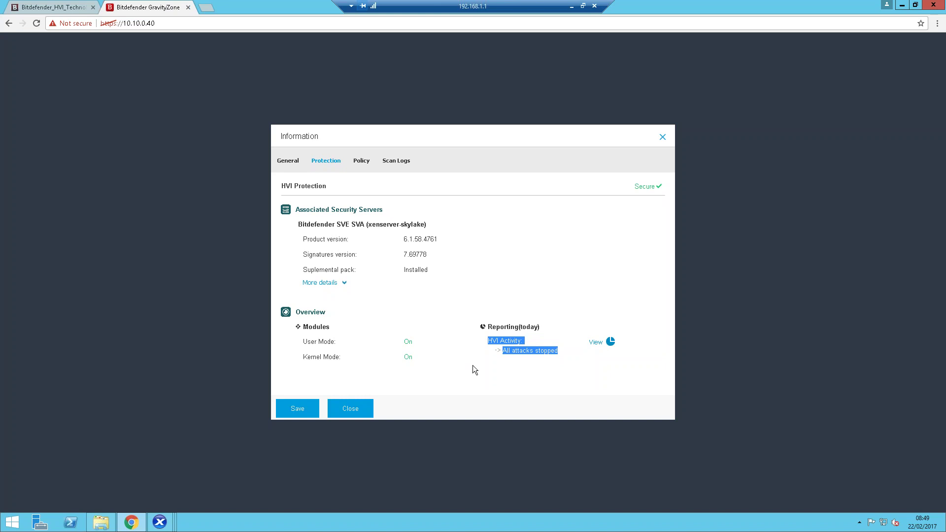
Step: Open the virtual machine's active policy, INTROSPECTION ON, and review its HVI user space and kernel space settings
{"action": "left_click", "coordinate": [361, 160]}
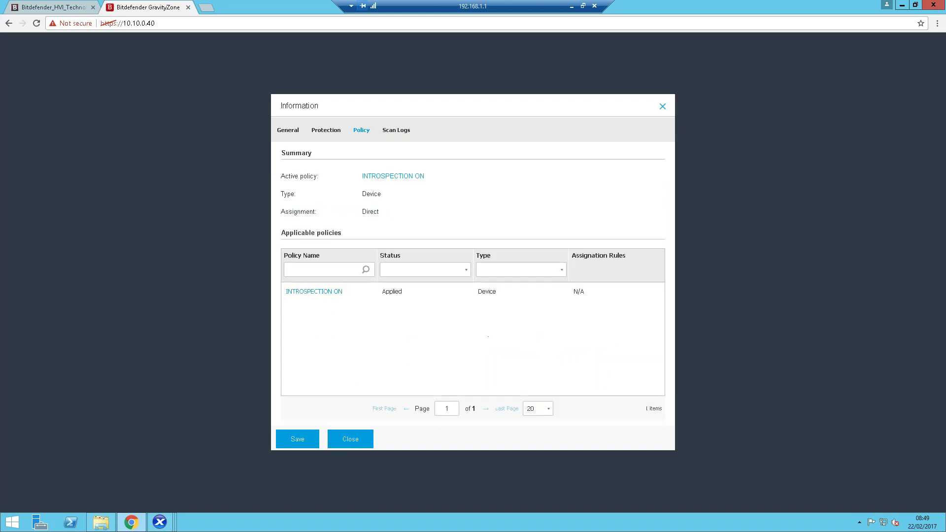
{"action": "left_click", "coordinate": [383, 177]}
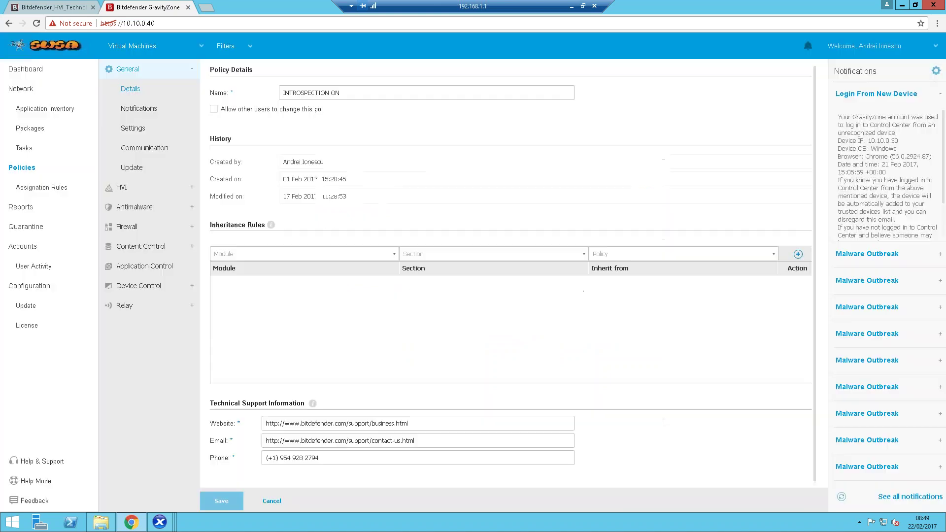
{"action": "left_click", "coordinate": [135, 187]}
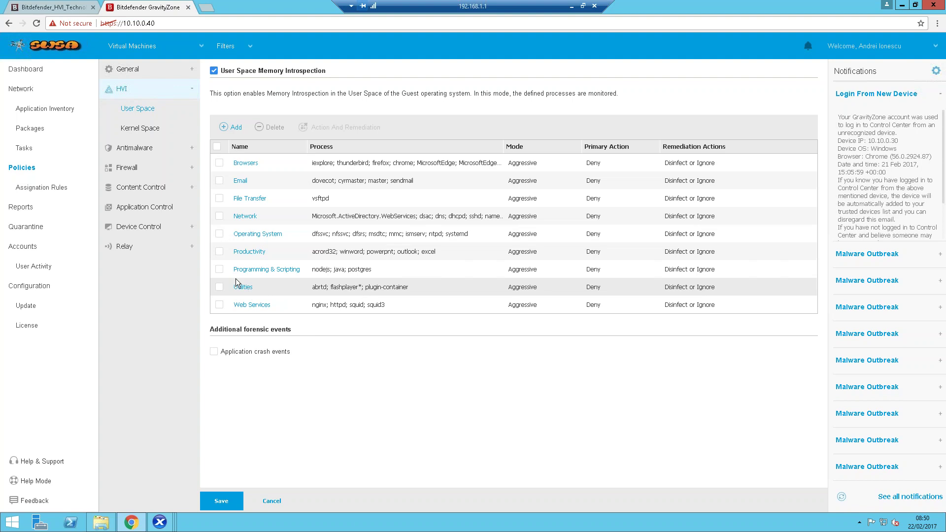
{"action": "left_click", "coordinate": [148, 128]}
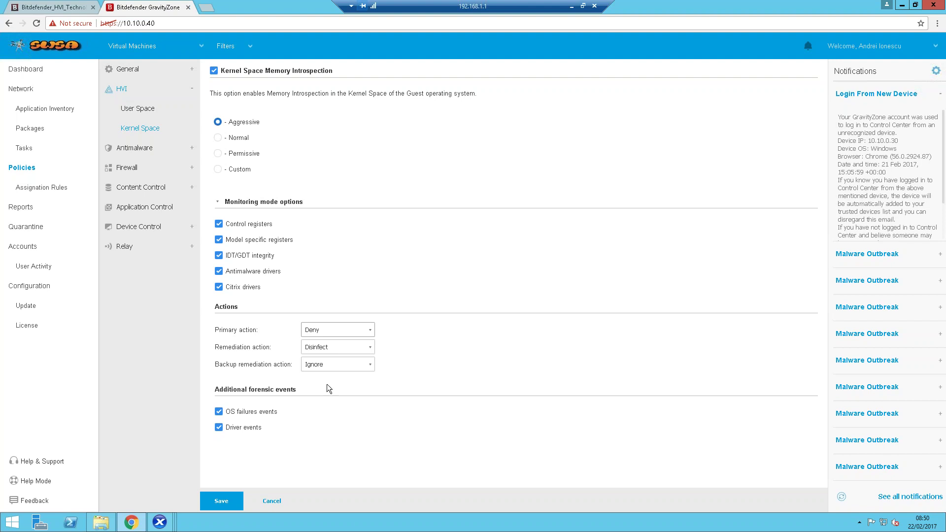
Step: Switch to XenCenter, view the general properties of the Bitdefender SVE SVA virtual machine and widen the resource tree
{"action": "mouse_move", "coordinate": [159, 522]}
{"action": "left_click", "coordinate": [81, 479]}
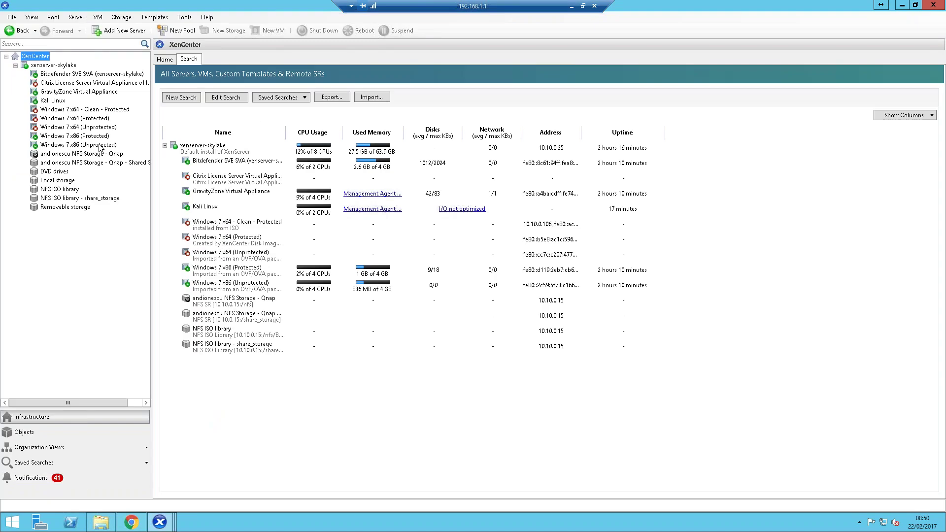
{"action": "left_click", "coordinate": [92, 74]}
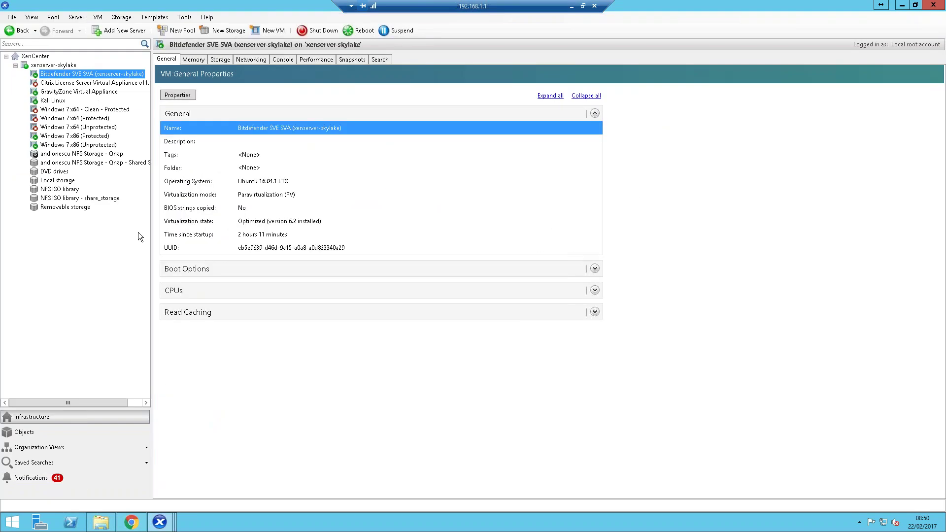
{"action": "left_click_drag", "start_coordinate": [152, 228], "coordinate": [230, 228]}
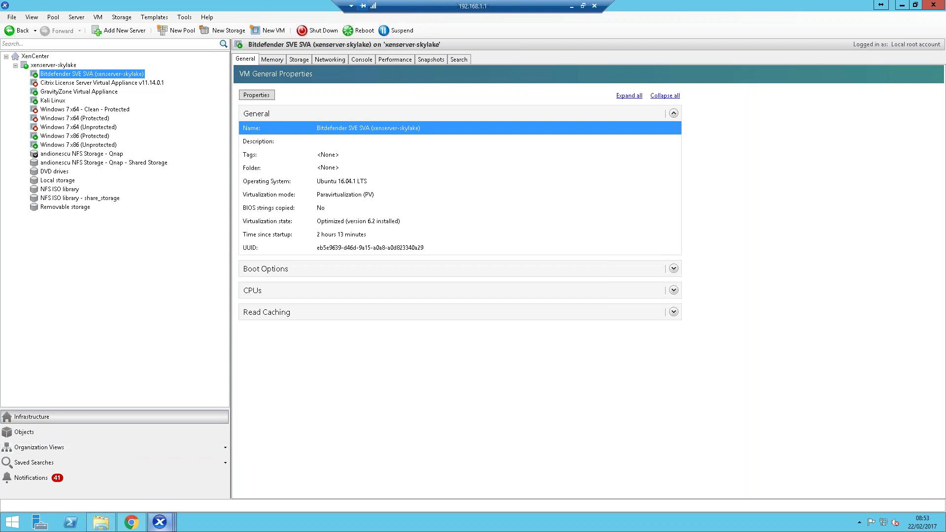
Step: Switch back to the GravityZone console and toggle the Antimalware drivers option off and on in the kernel space monitoring settings
{"action": "left_click", "coordinate": [133, 524]}
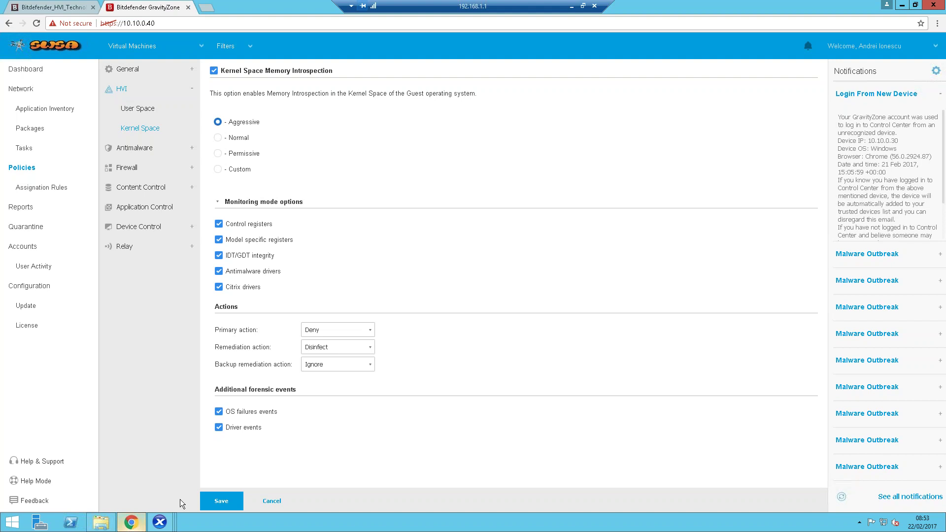
{"action": "triple_click", "coordinate": [276, 277]}
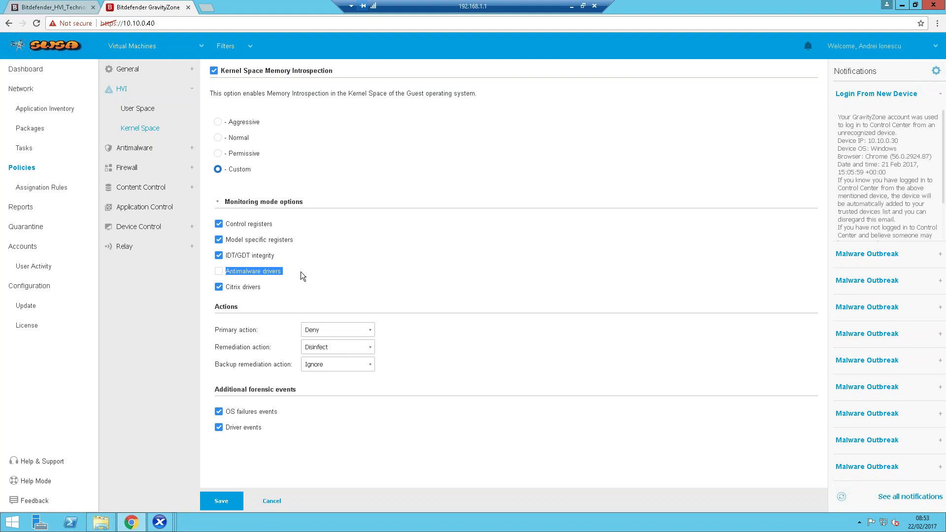
{"action": "left_click", "coordinate": [255, 273]}
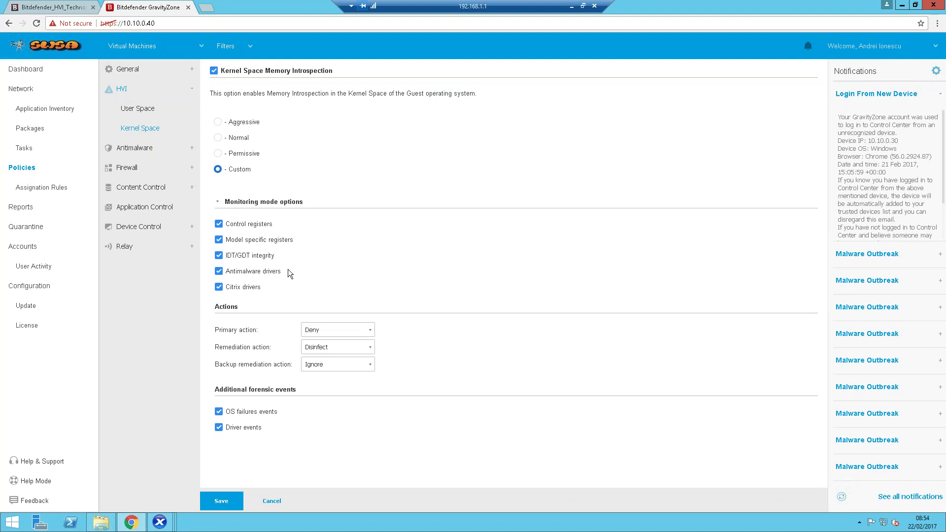
Step: Reopen the HVI Activity report from the dashboard and sort its incidents by last detection, newest first
{"action": "left_click", "coordinate": [26, 69]}
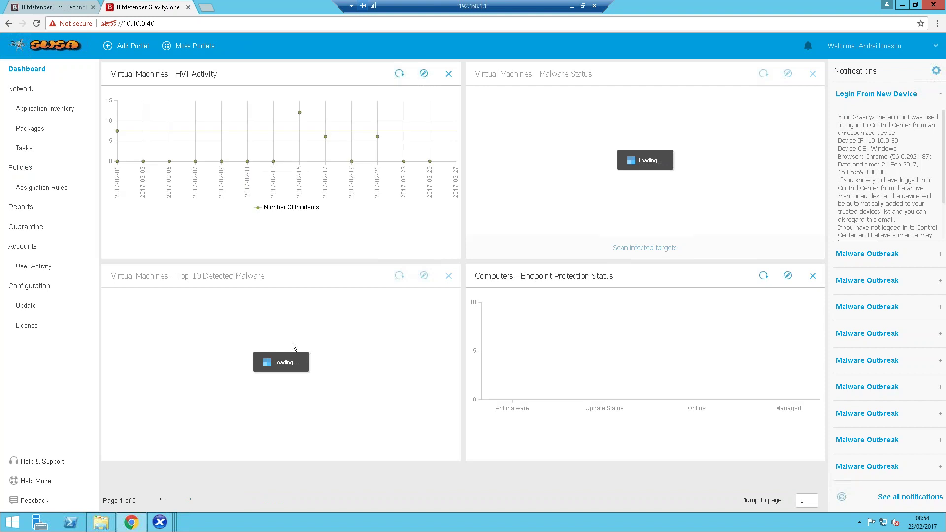
{"action": "left_click", "coordinate": [377, 137]}
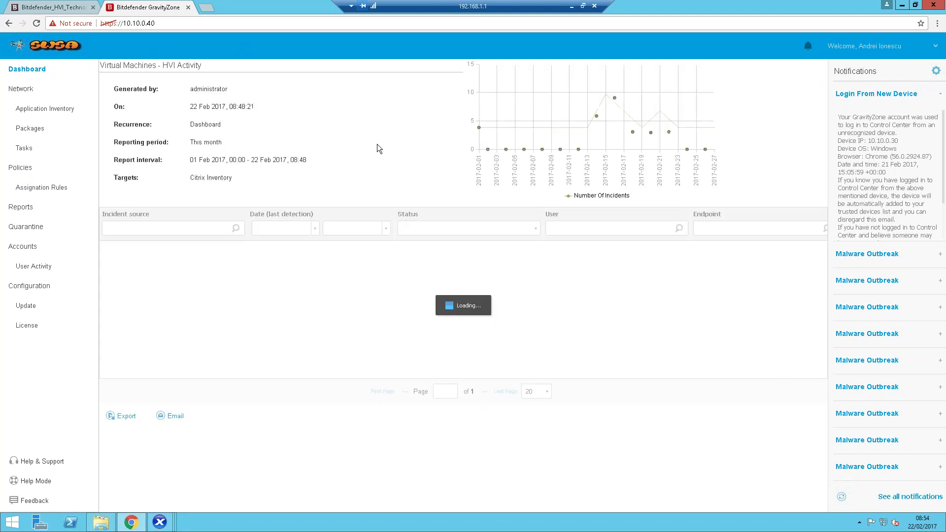
{"action": "left_click", "coordinate": [285, 213]}
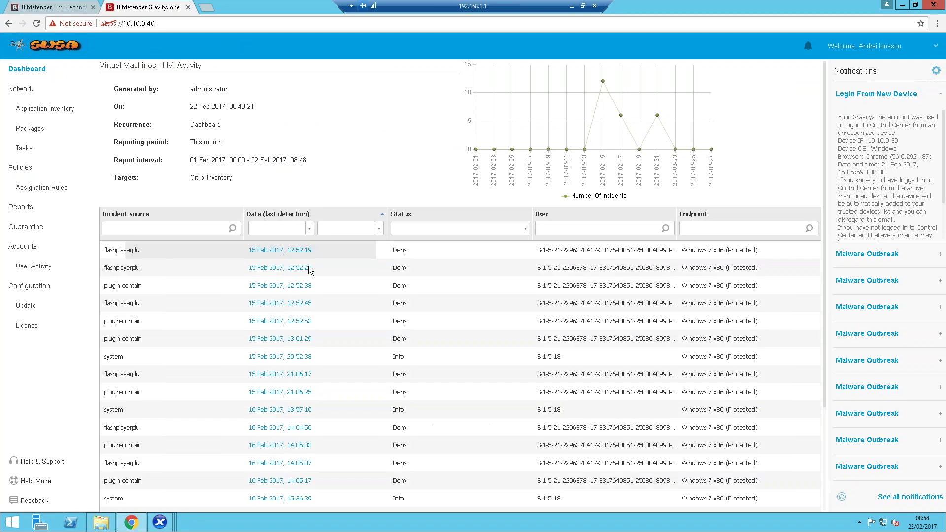
{"action": "left_click", "coordinate": [297, 214]}
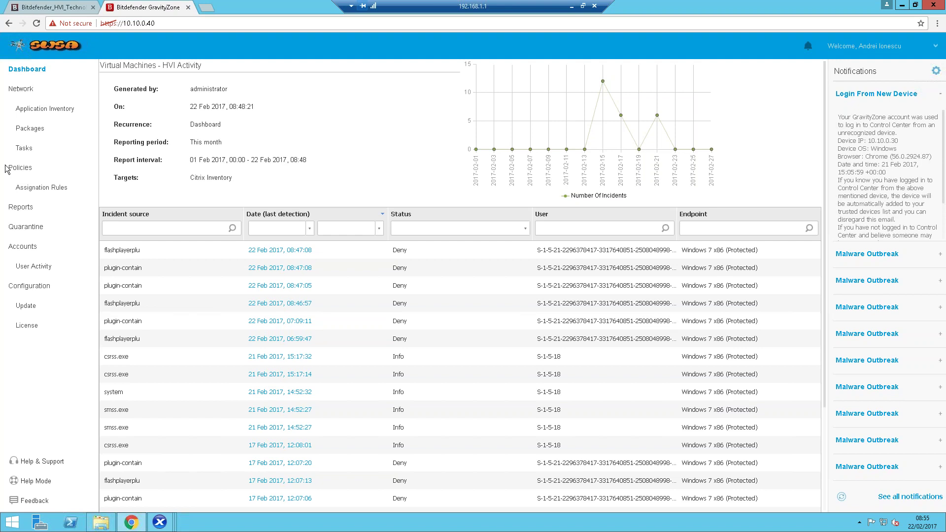
Step: Expand the VMware Inventory in the network's virtual machines tree
{"action": "left_click", "coordinate": [27, 92]}
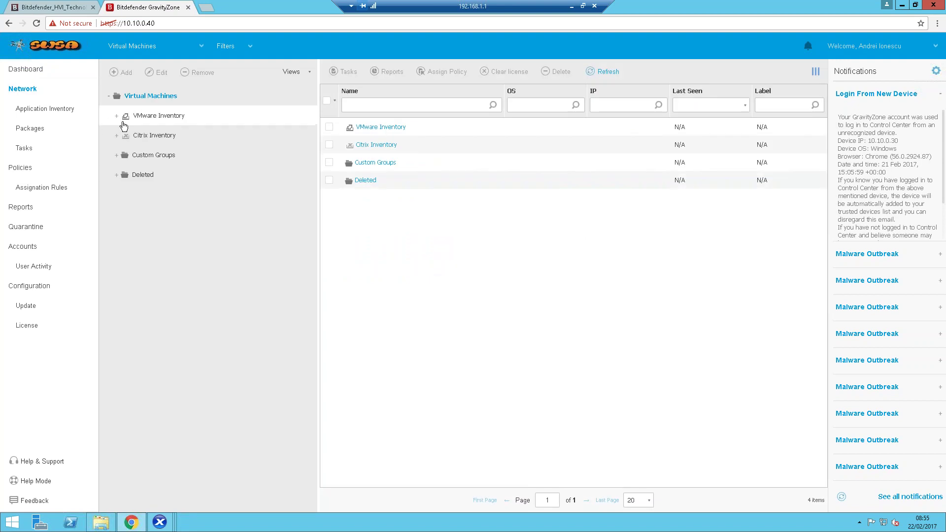
{"action": "left_click", "coordinate": [140, 119]}
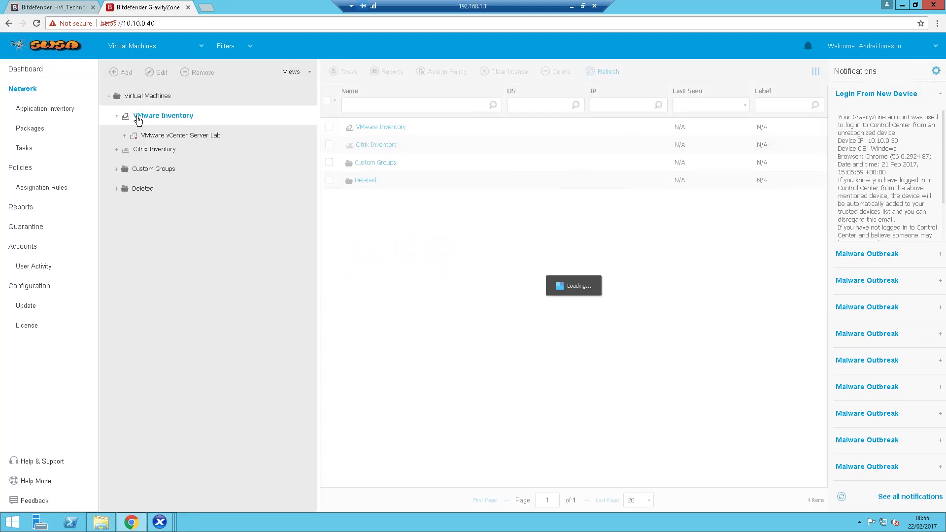
Step: Review the HVI user space settings of the INTROSPECTION ON policy, leave it without saving and return to the dashboard
{"action": "left_click", "coordinate": [22, 168]}
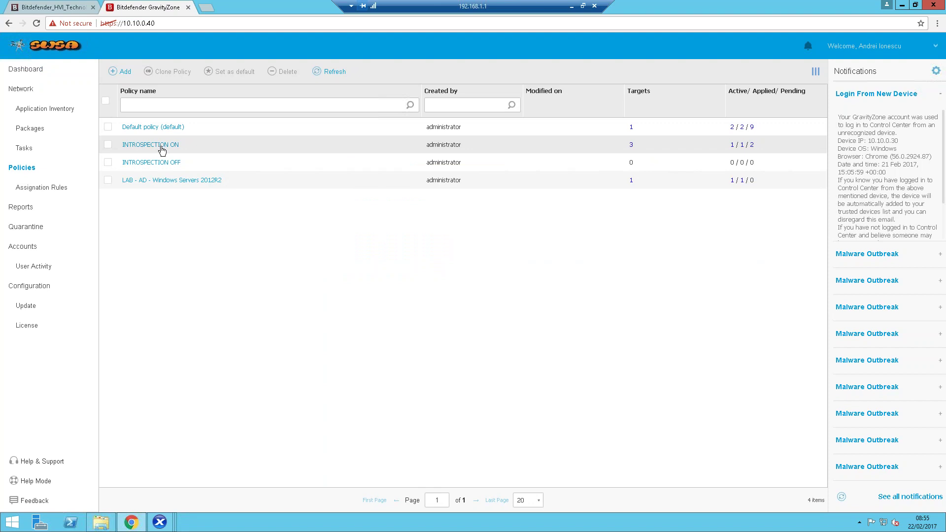
{"action": "left_click", "coordinate": [163, 151]}
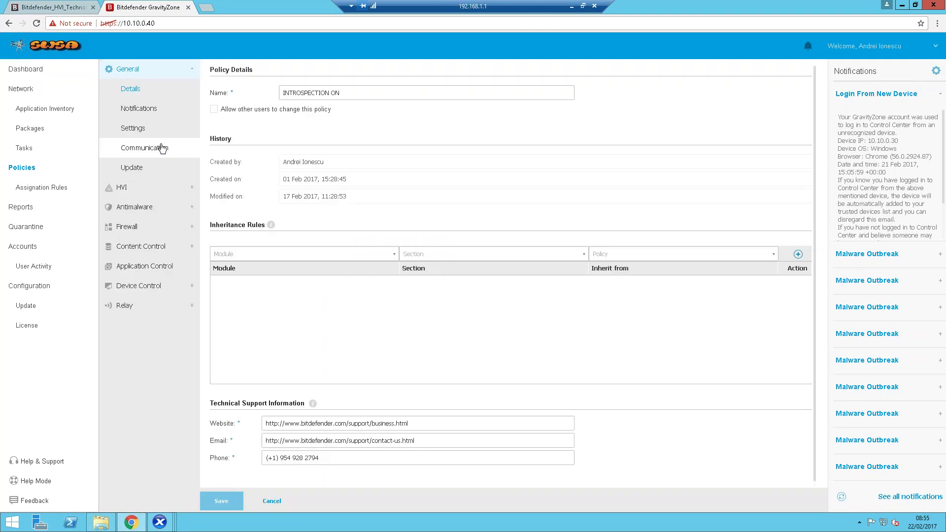
{"action": "left_click", "coordinate": [150, 195]}
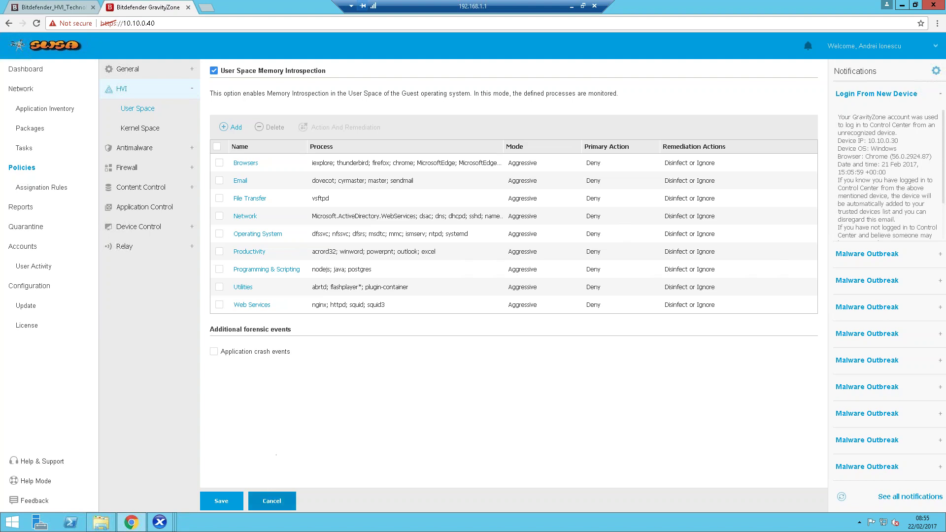
{"action": "left_click", "coordinate": [271, 501]}
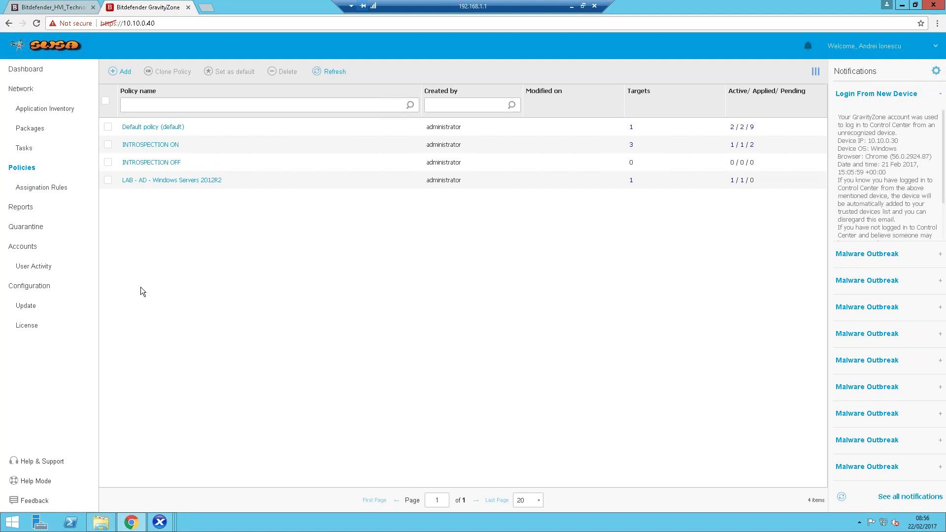
{"action": "left_click", "coordinate": [30, 69]}
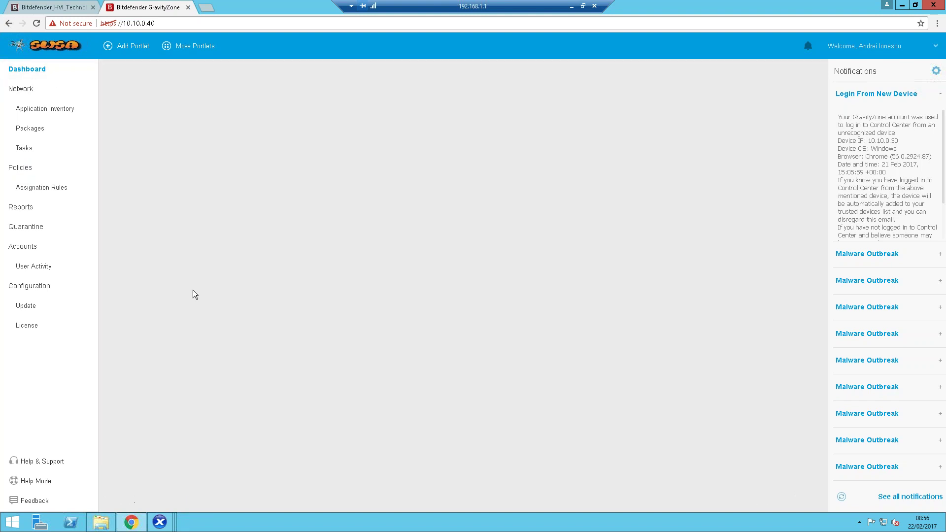